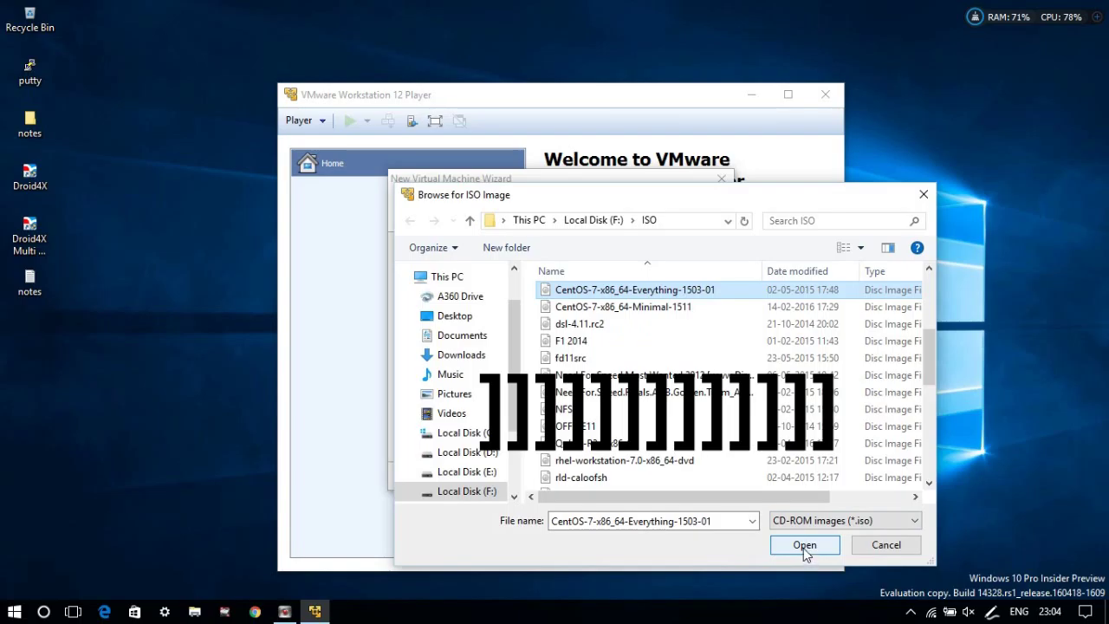
Choose the CentOS-7-x86_64-Everything-1503-01 ISO as the new VM's installer image.
{"action": "left_click", "coordinate": [804, 548]}
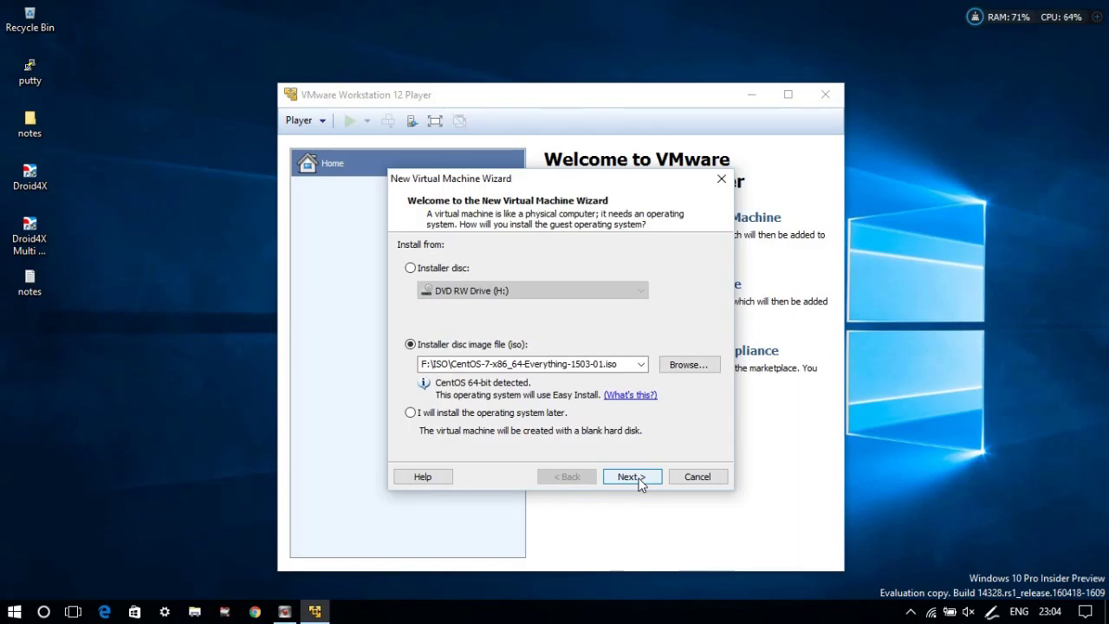
Enter Easy Install full name CENTOS, user name centos, and a matching password.
{"action": "left_click", "coordinate": [639, 482]}
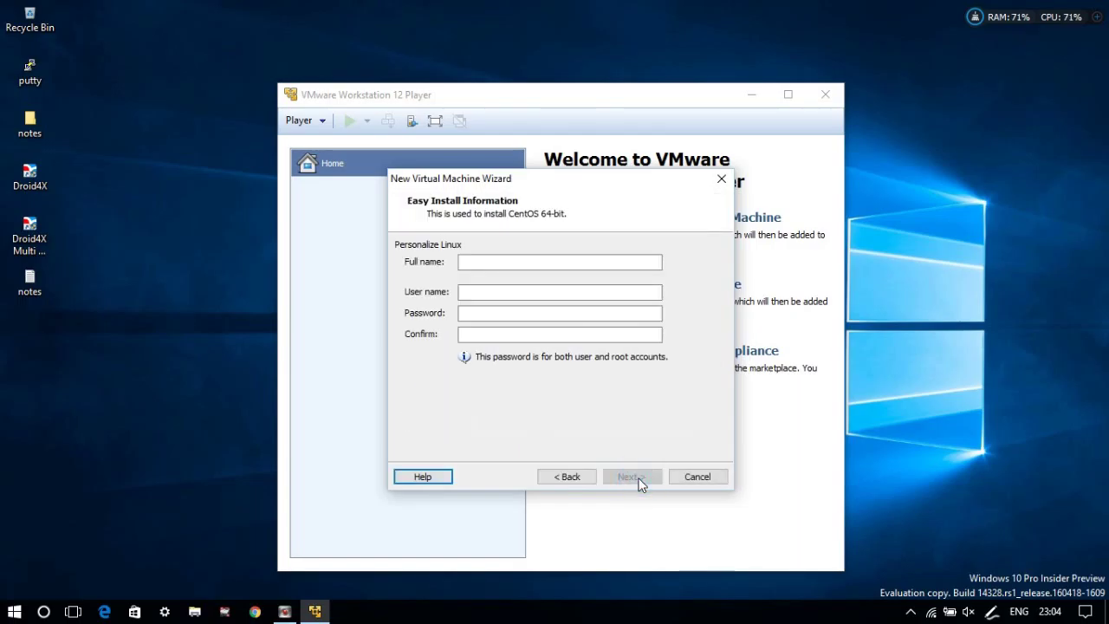
{"action": "left_click", "coordinate": [524, 263]}
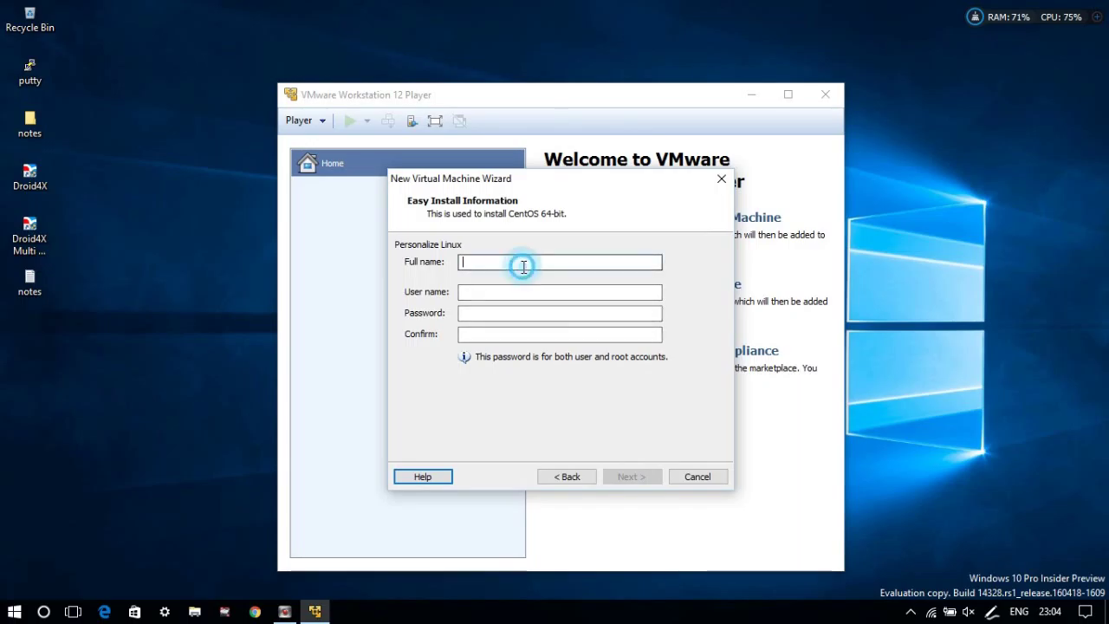
{"action": "type", "text": "CENTOS"}
{"action": "left_click", "coordinate": [509, 290]}
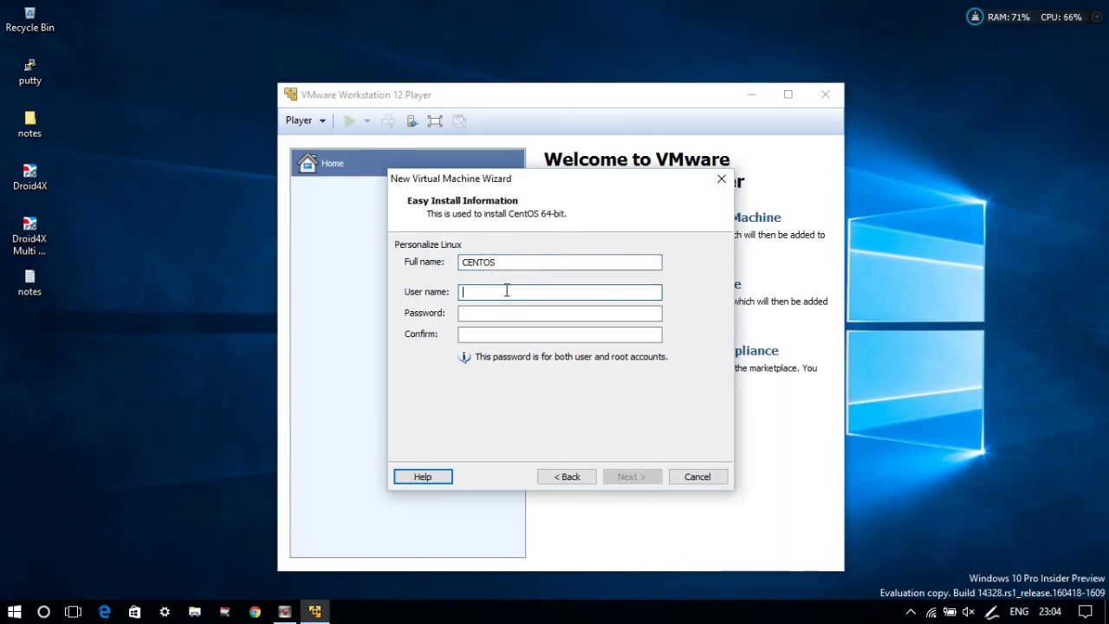
{"action": "type", "text": "centos"}
{"action": "left_click", "coordinate": [492, 314]}
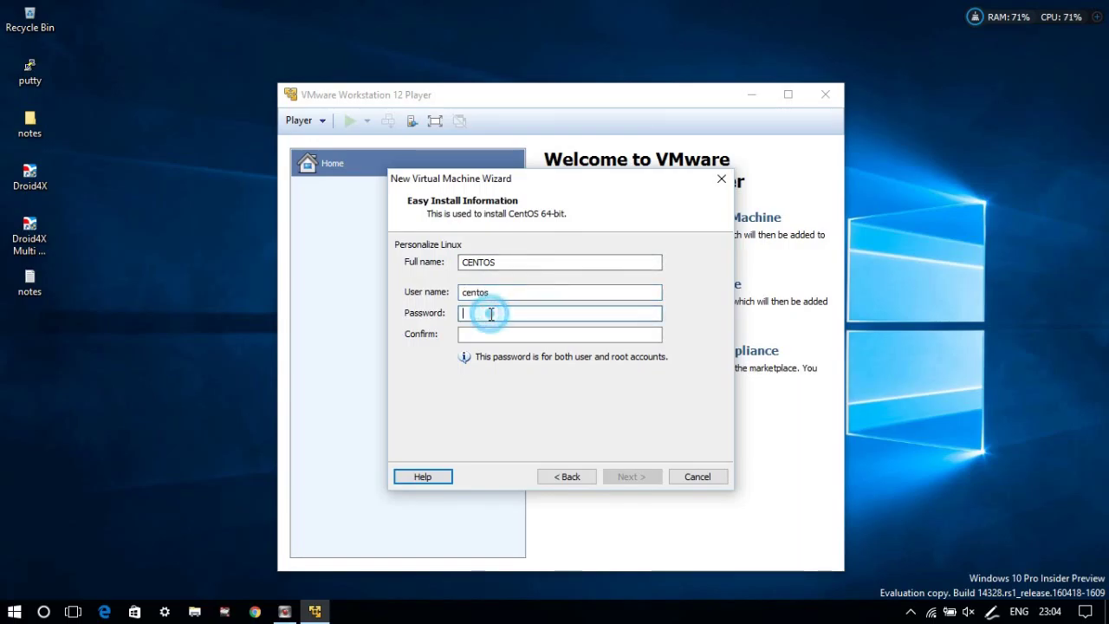
{"action": "type", "text": "password"}
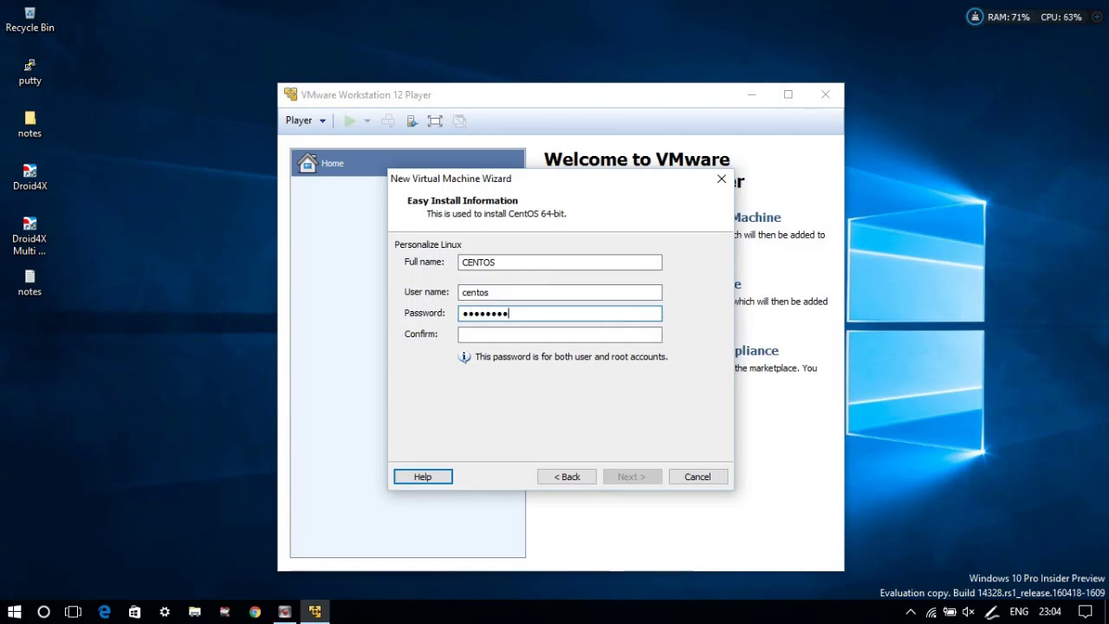
{"action": "left_click", "coordinate": [501, 337]}
{"action": "type", "text": "password"}
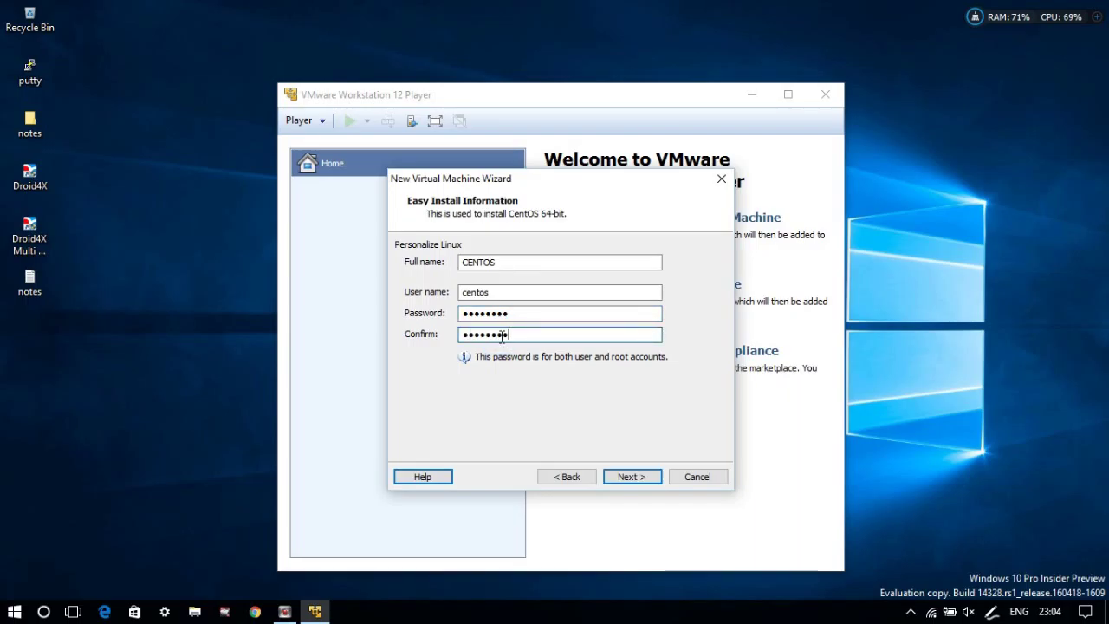
{"action": "left_click", "coordinate": [634, 475]}
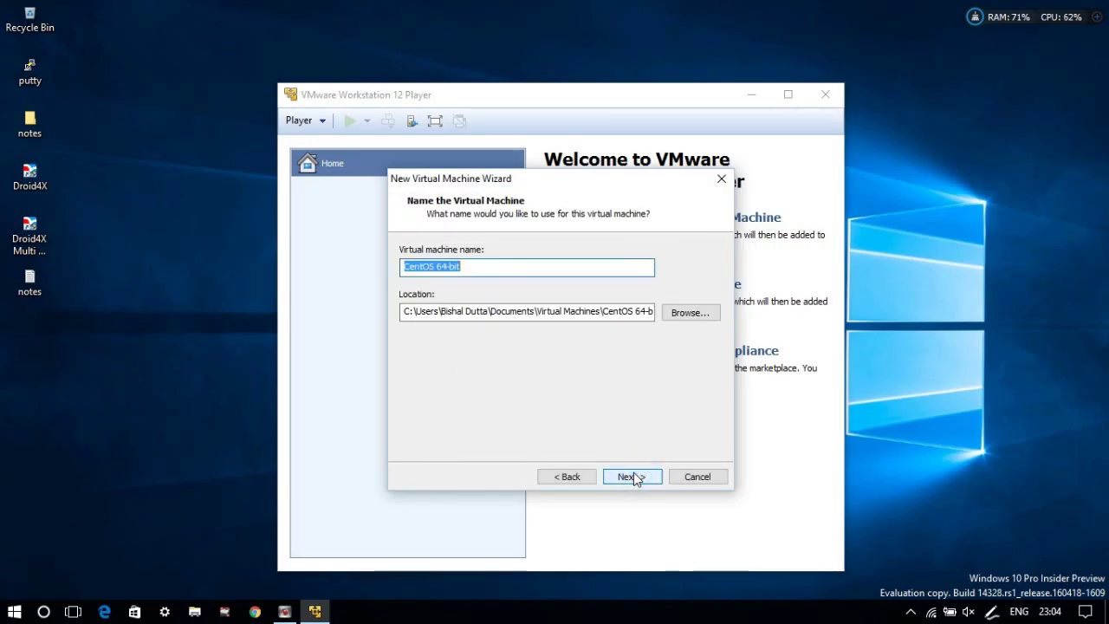
Change the virtual machine's storage location to drive D.
{"action": "left_click", "coordinate": [634, 476]}
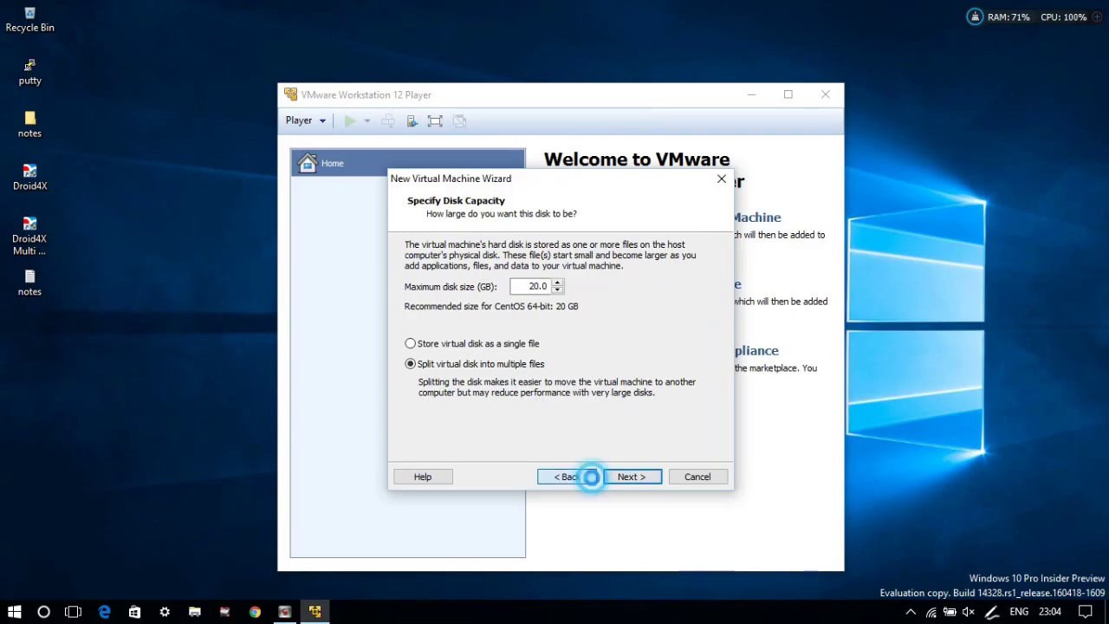
{"action": "left_click", "coordinate": [591, 477]}
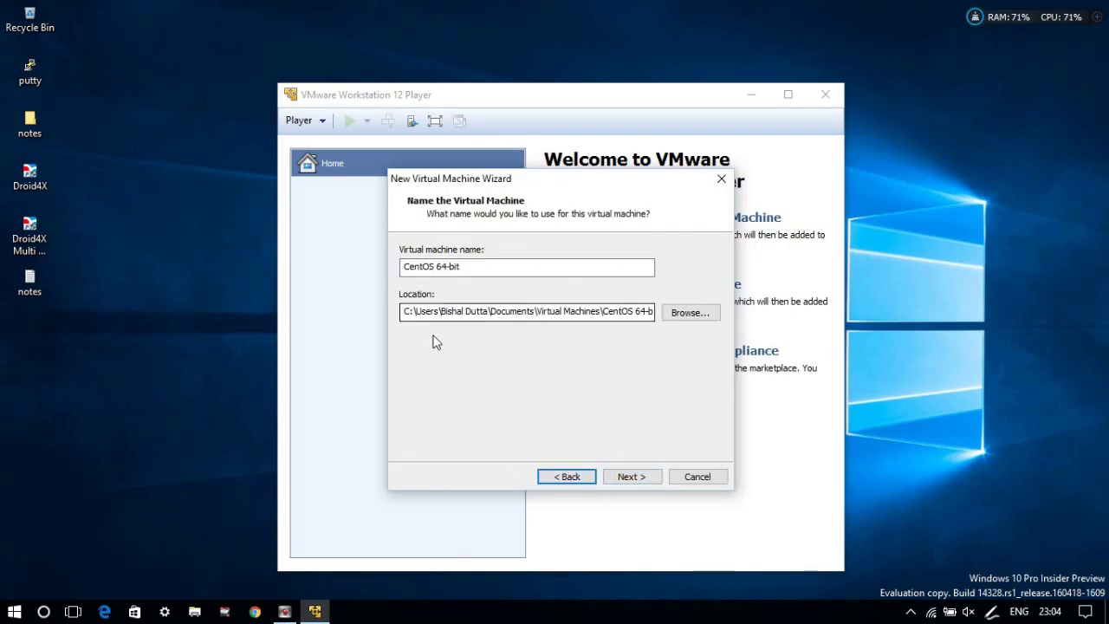
{"action": "left_click", "coordinate": [408, 312]}
{"action": "left_click", "coordinate": [409, 314]}
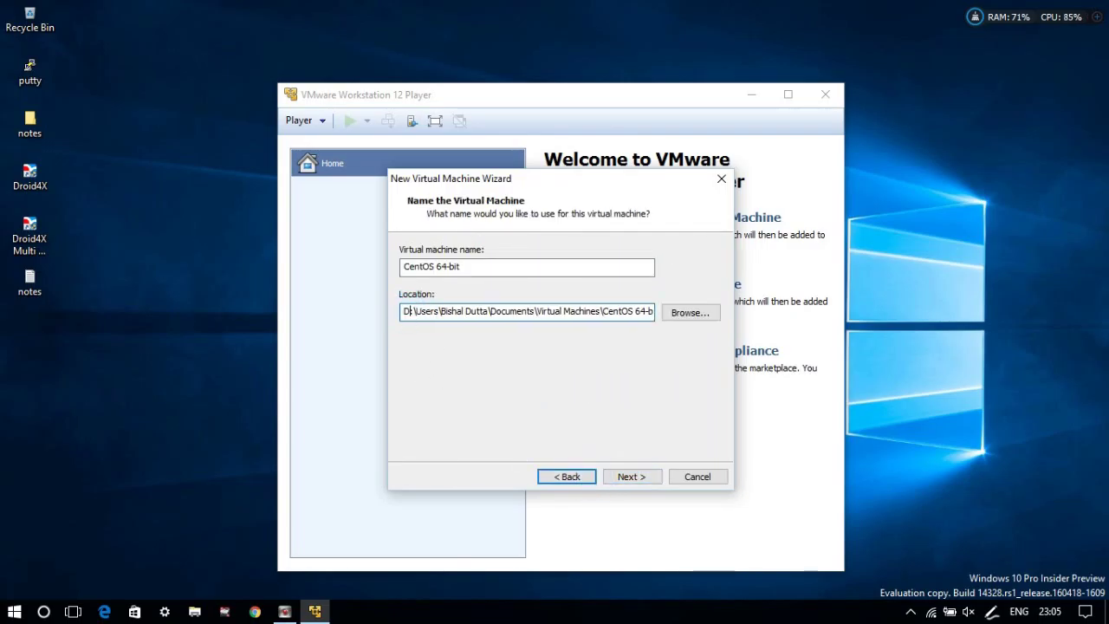
Set a 40 GB maximum disk size stored as a single file.
{"action": "left_click", "coordinate": [620, 476]}
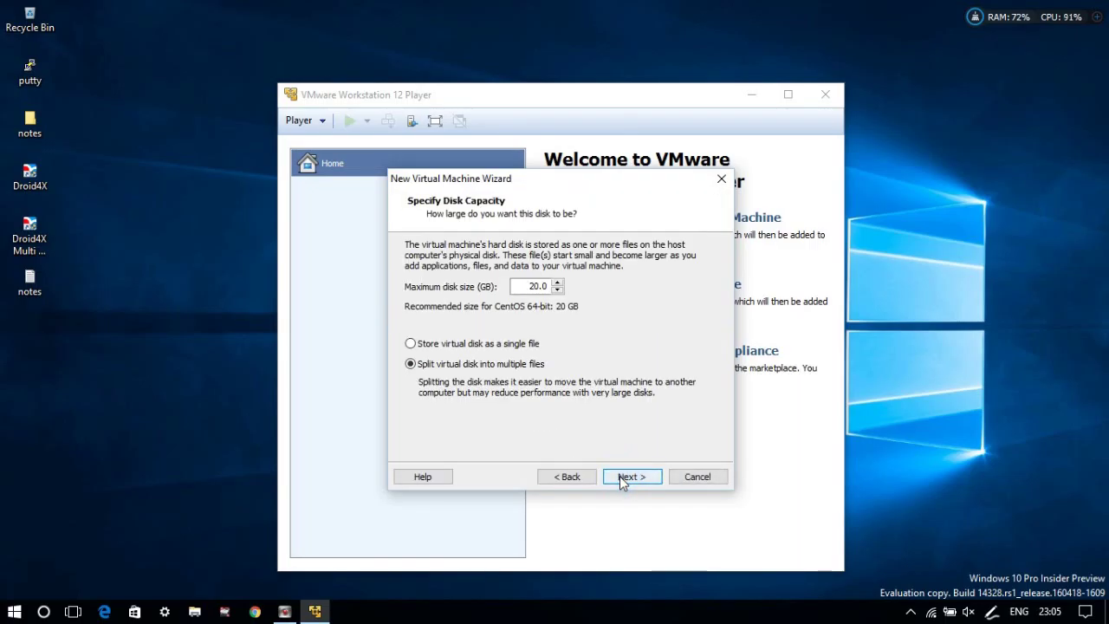
{"action": "left_click", "coordinate": [535, 284]}
{"action": "key", "text": "BackSpace"}
{"action": "type", "text": "4"}
{"action": "left_click", "coordinate": [419, 345]}
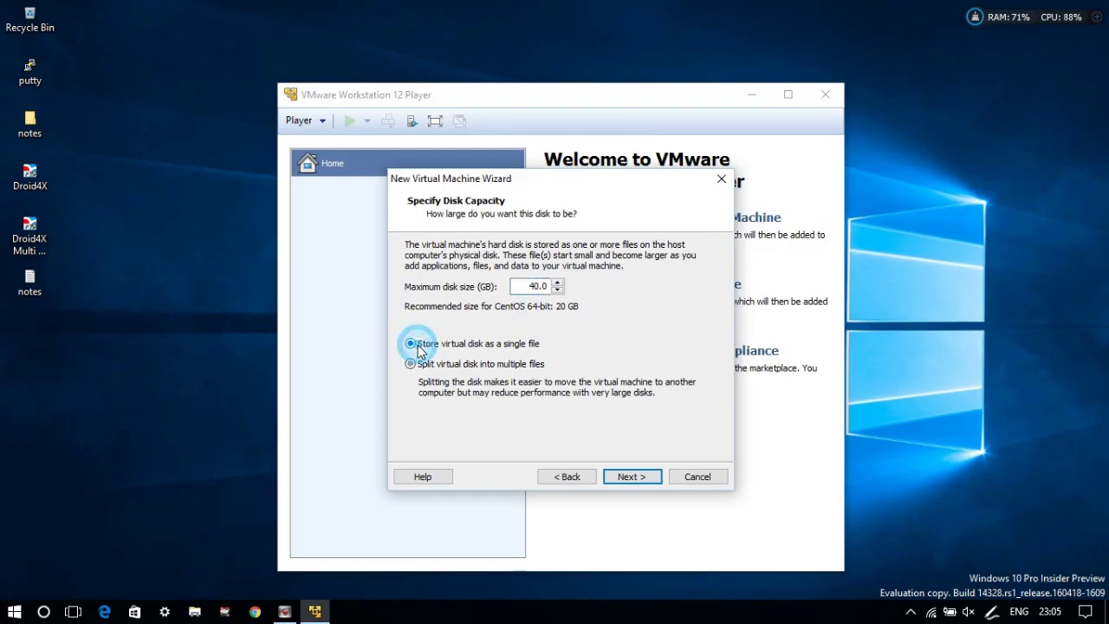
{"action": "left_click", "coordinate": [652, 481]}
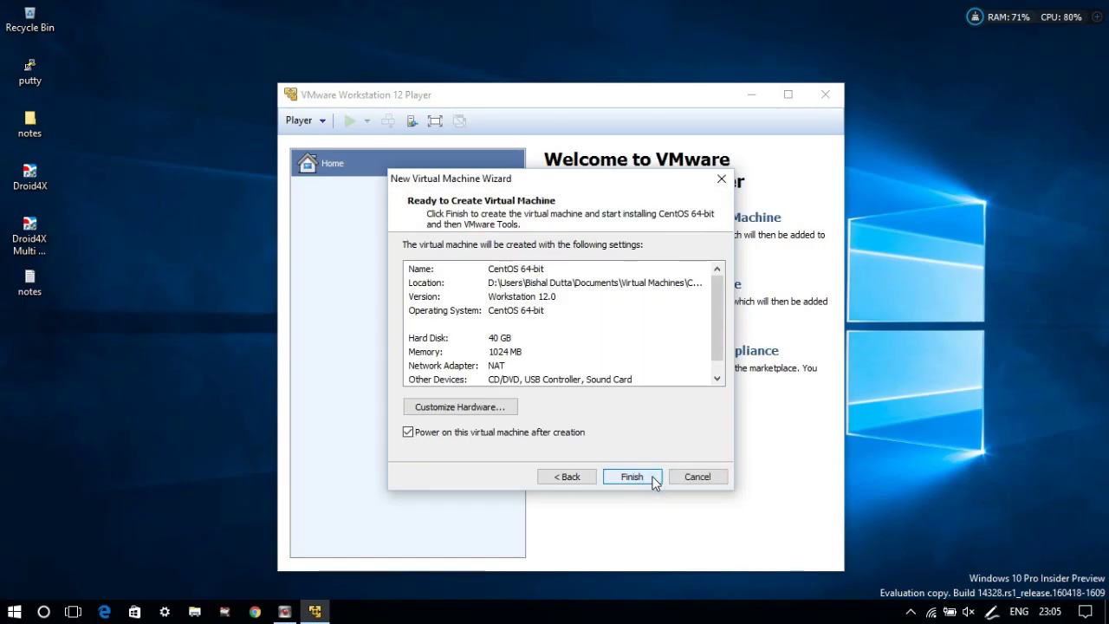
Set the virtual machine's processor cores to 4 under Customize Hardware.
{"action": "left_click", "coordinate": [494, 407]}
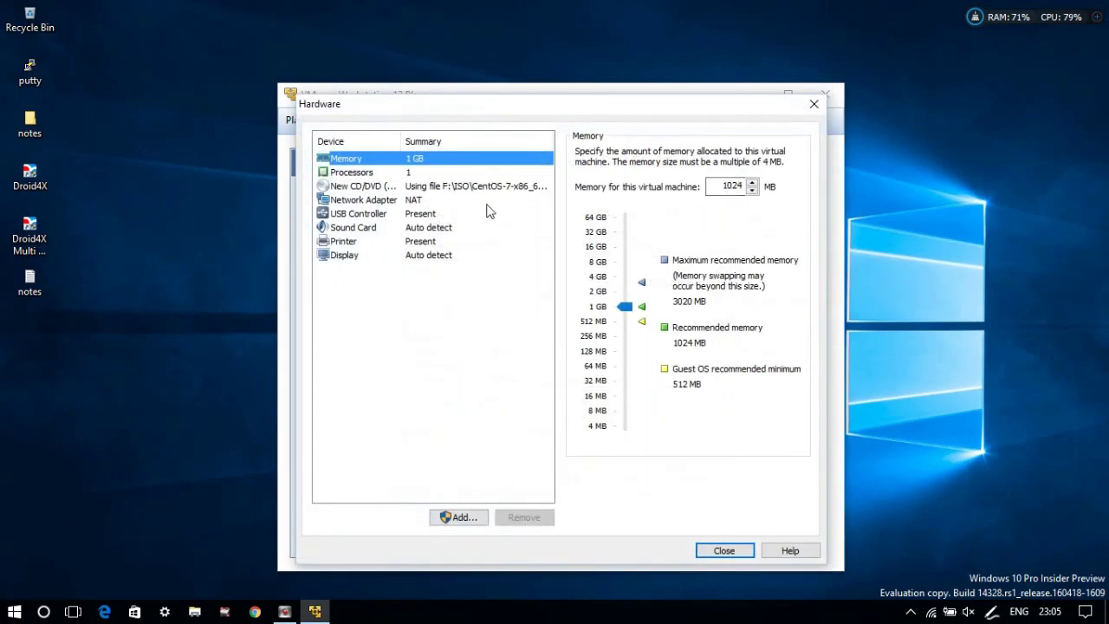
{"action": "left_click", "coordinate": [381, 173]}
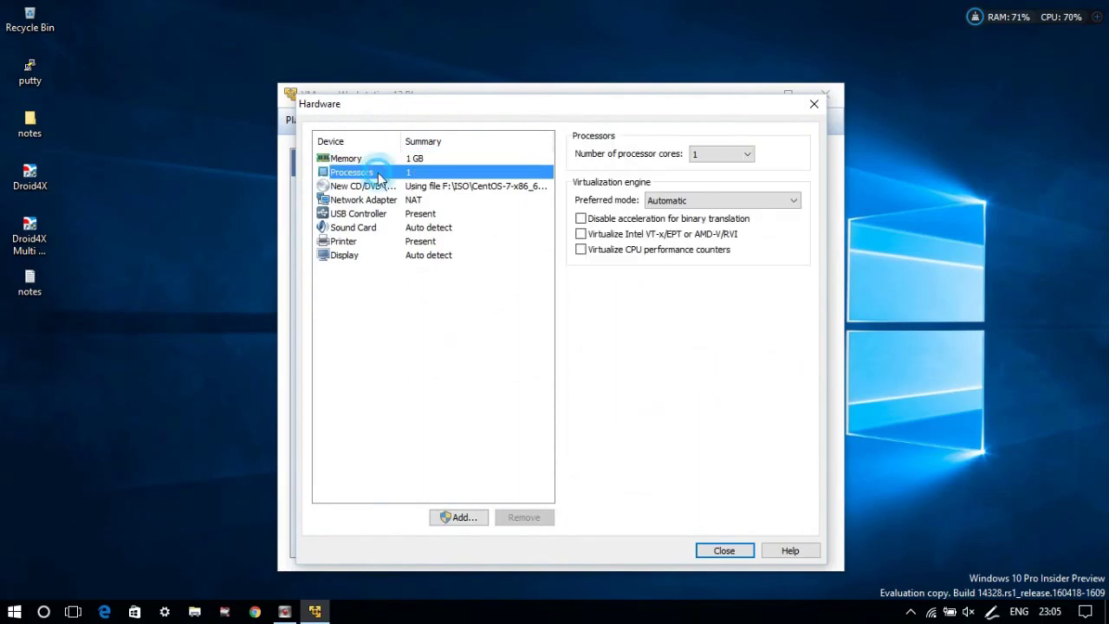
{"action": "left_click", "coordinate": [711, 153]}
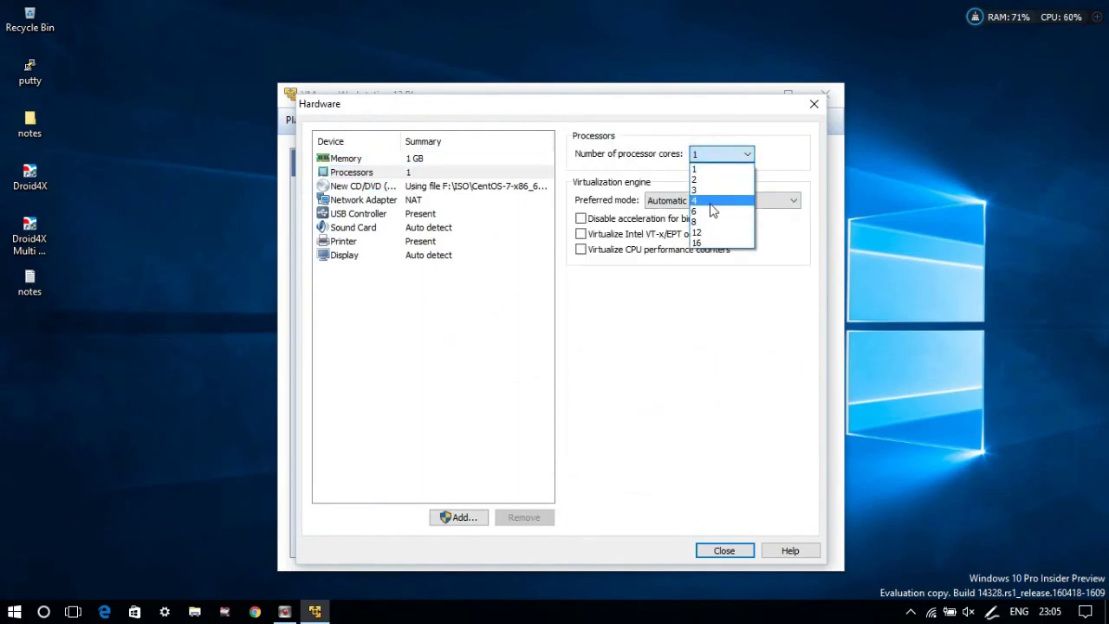
{"action": "left_click", "coordinate": [710, 201]}
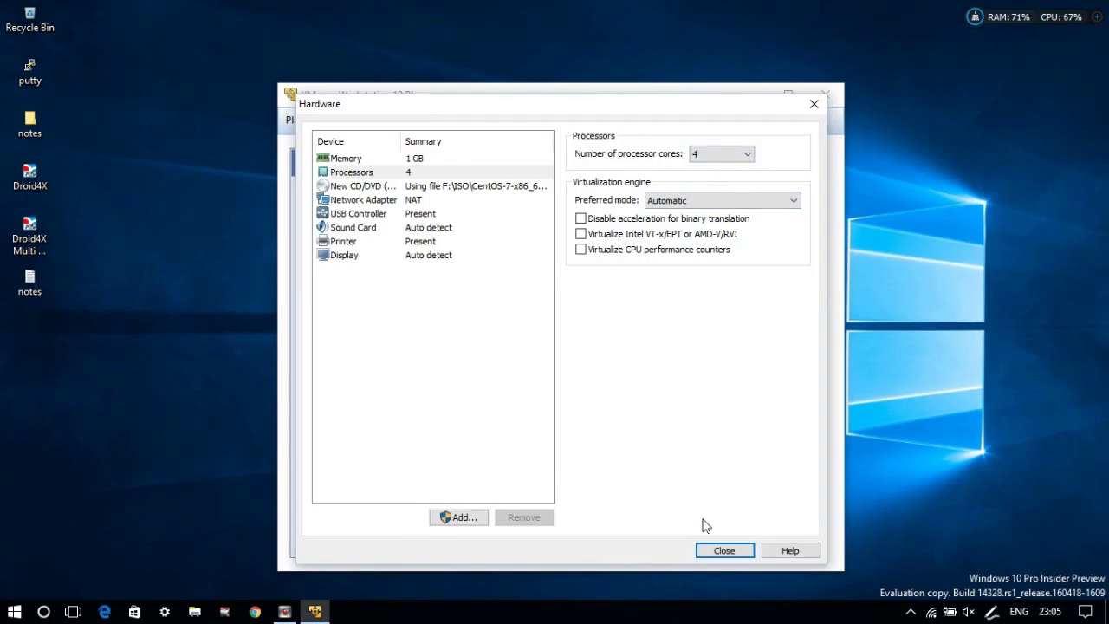
{"action": "left_click", "coordinate": [708, 550]}
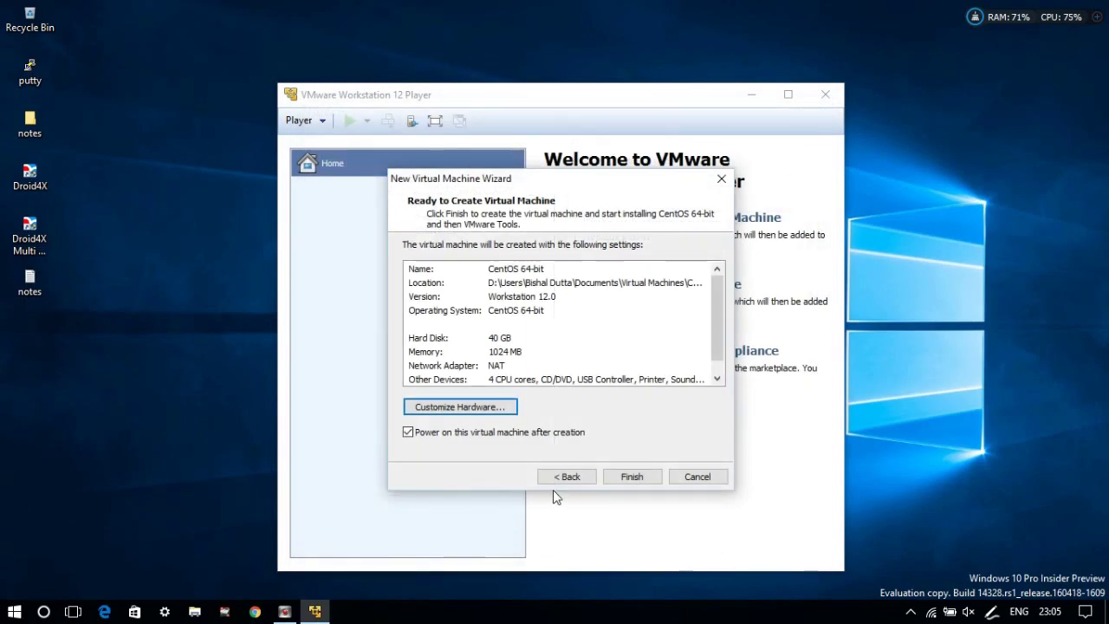
Create and power on the VM, dismissing the removable-devices hint and Easy Install notice.
{"action": "left_click", "coordinate": [622, 475]}
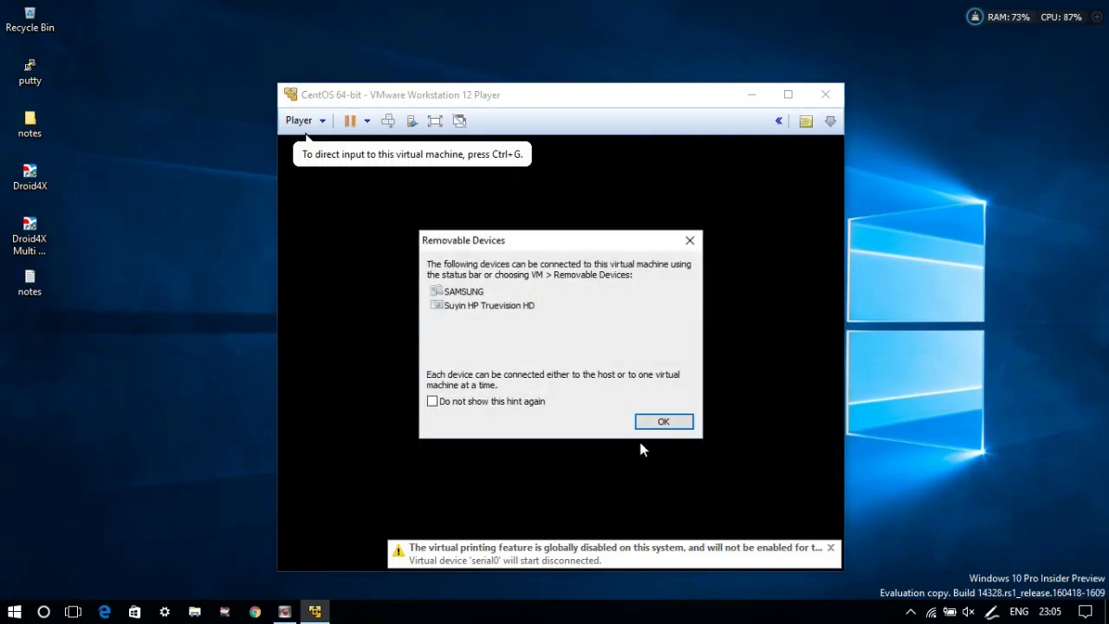
{"action": "left_click", "coordinate": [664, 421]}
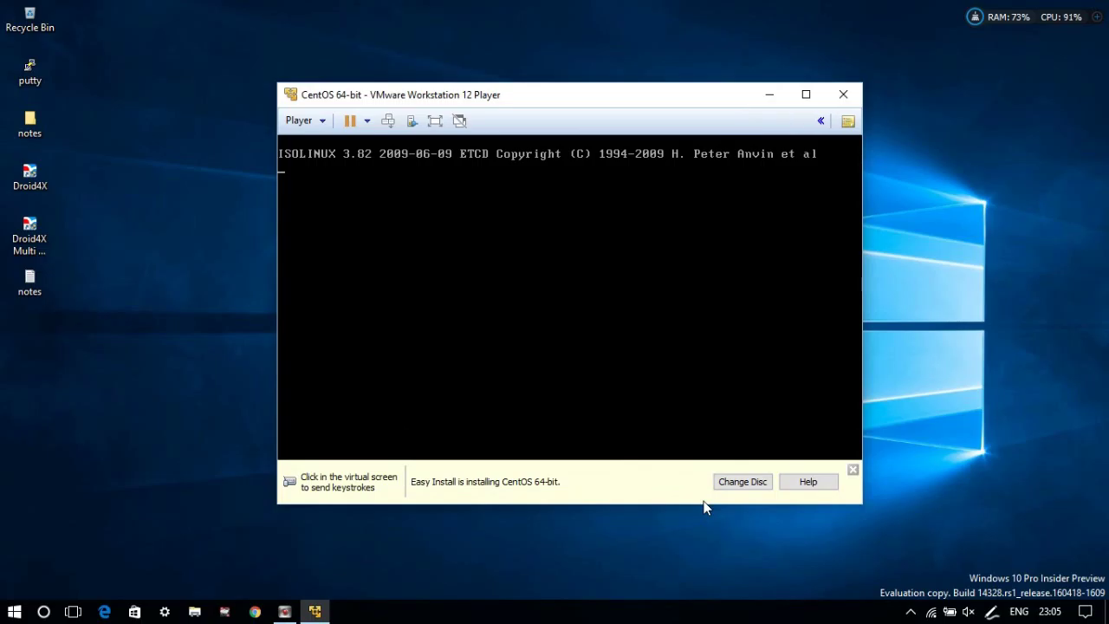
{"action": "left_click", "coordinate": [642, 374]}
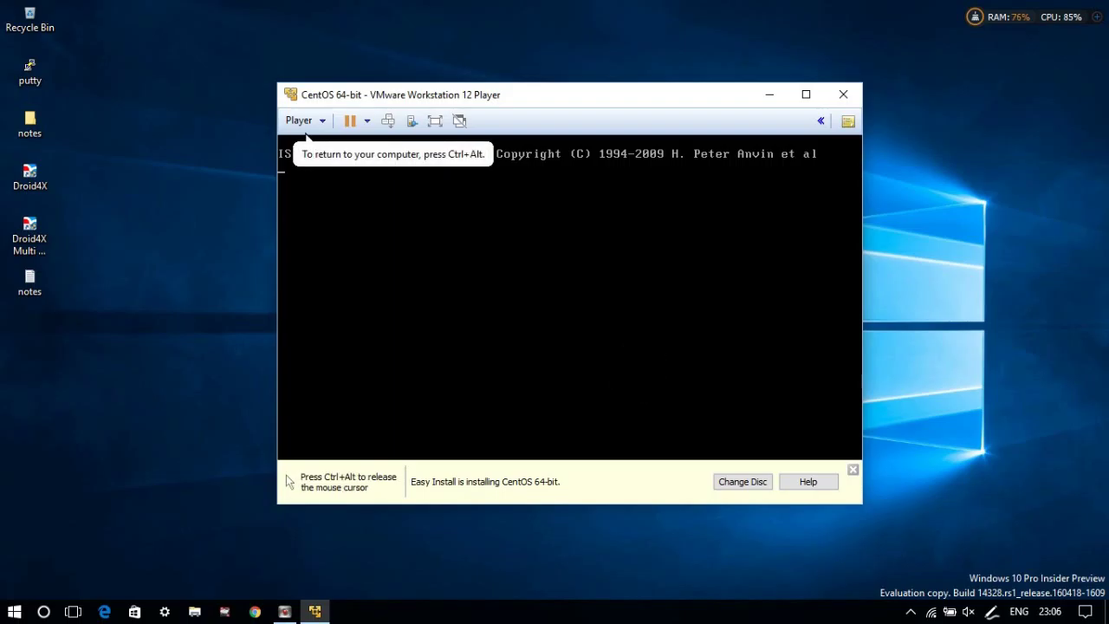
{"action": "key", "text": "ctrl+alt"}
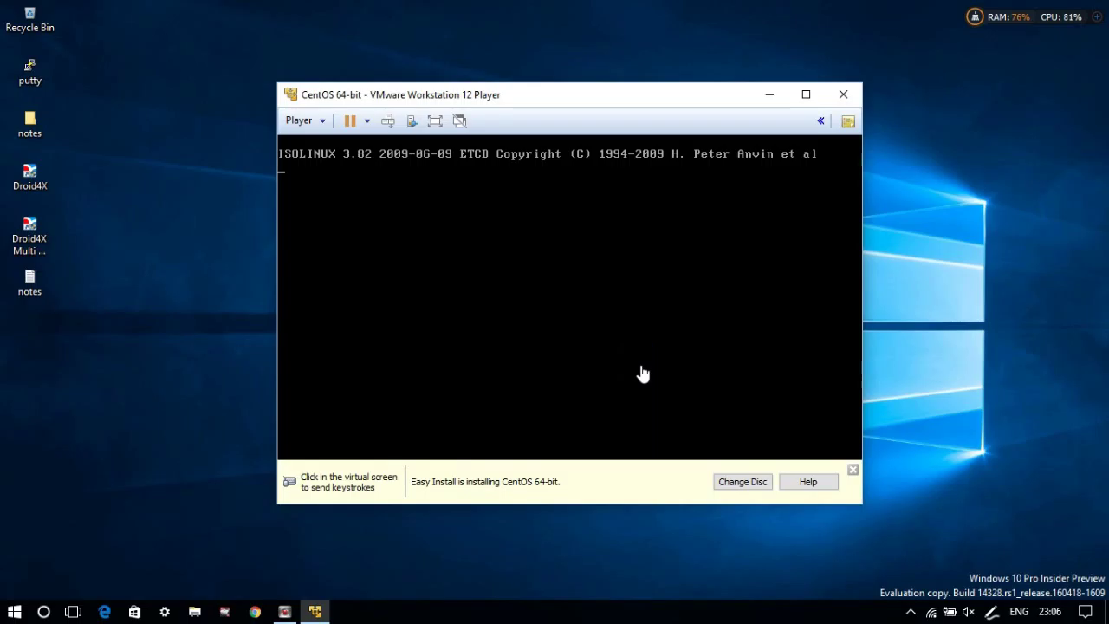
{"action": "left_click", "coordinate": [853, 470]}
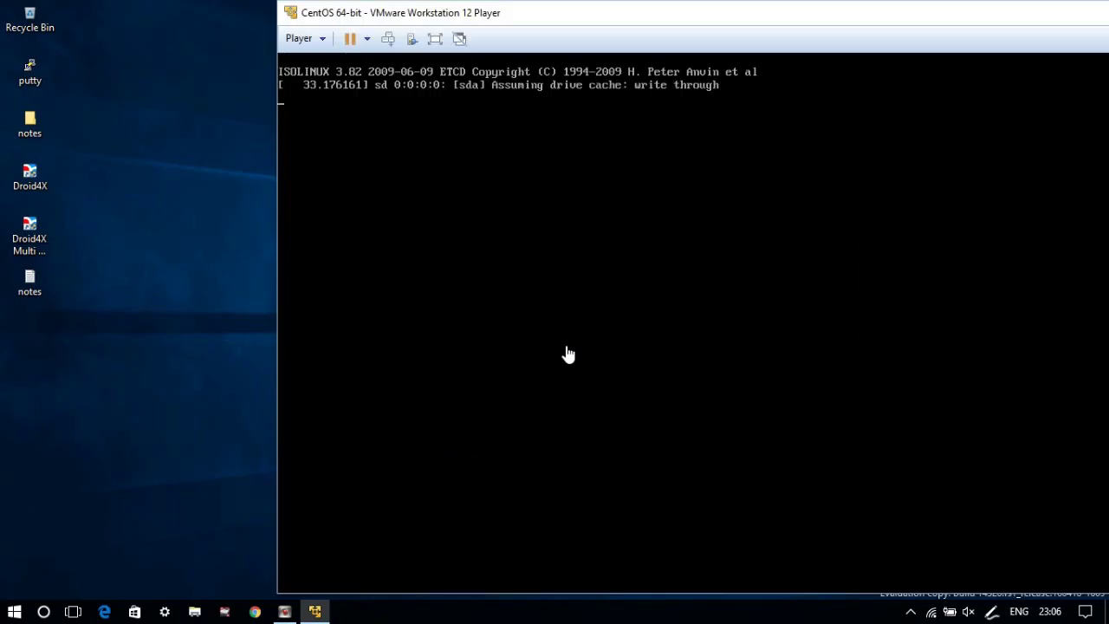
Enlarge the VMware window and show the CentOS installer full screen.
{"action": "left_click_drag", "start_coordinate": [649, 20], "coordinate": [401, 28]}
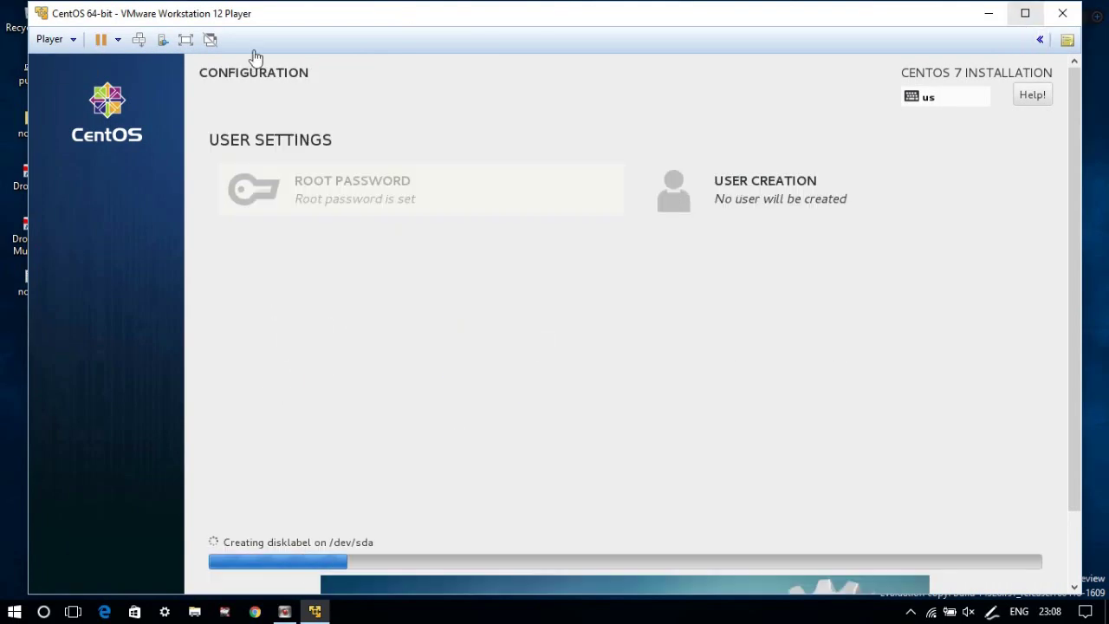
{"action": "left_click", "coordinate": [185, 39]}
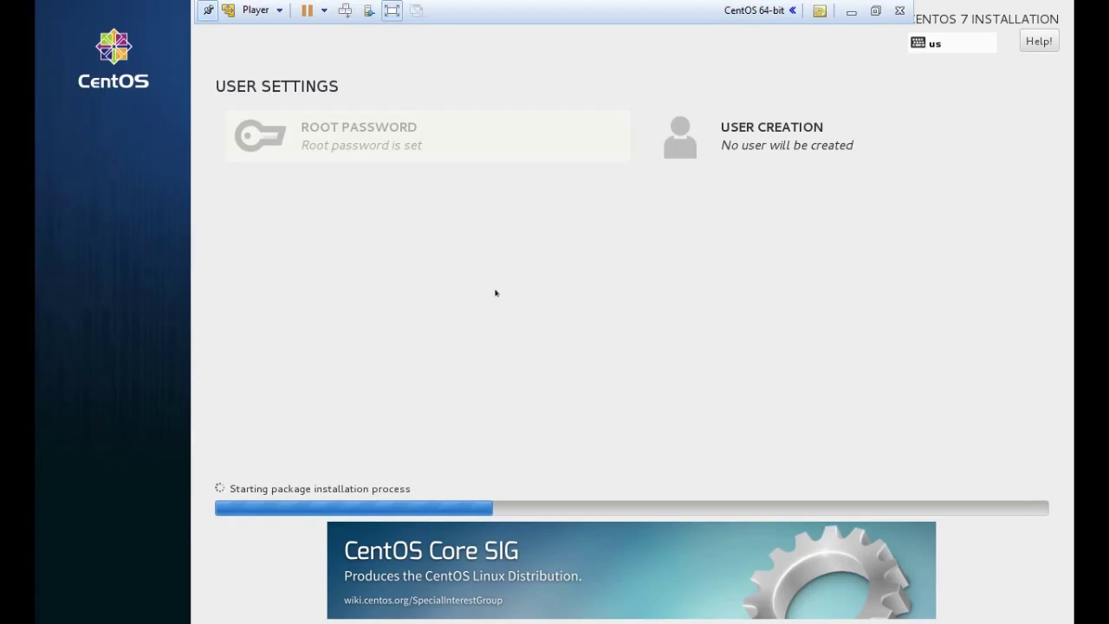
Create the account 'user', make it an administrator, and enter its password.
{"action": "left_click", "coordinate": [726, 143]}
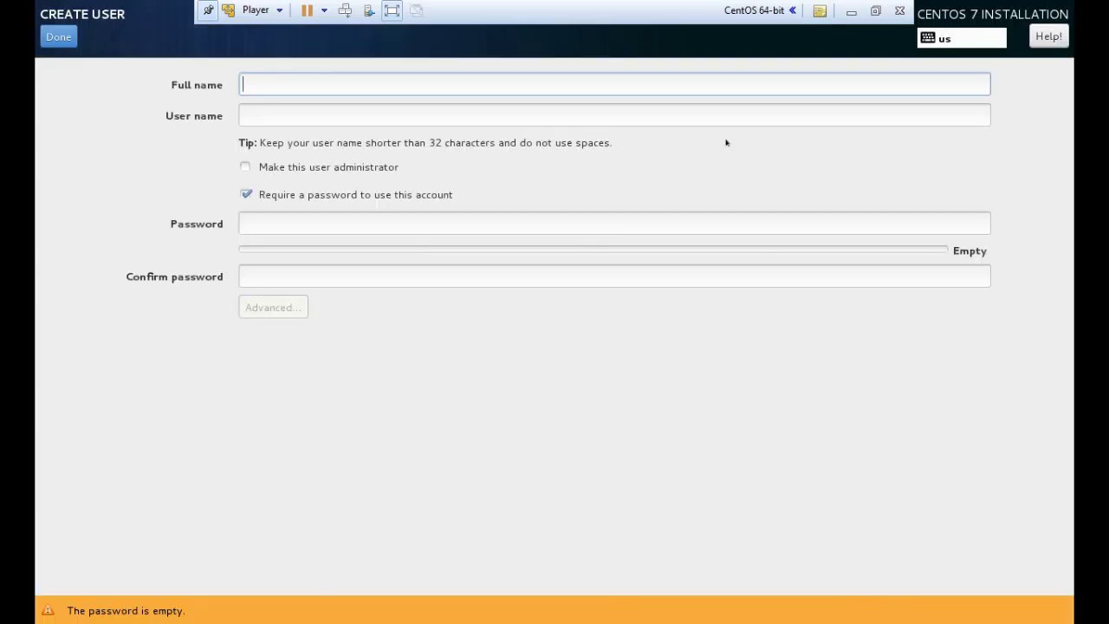
{"action": "type", "text": "user"}
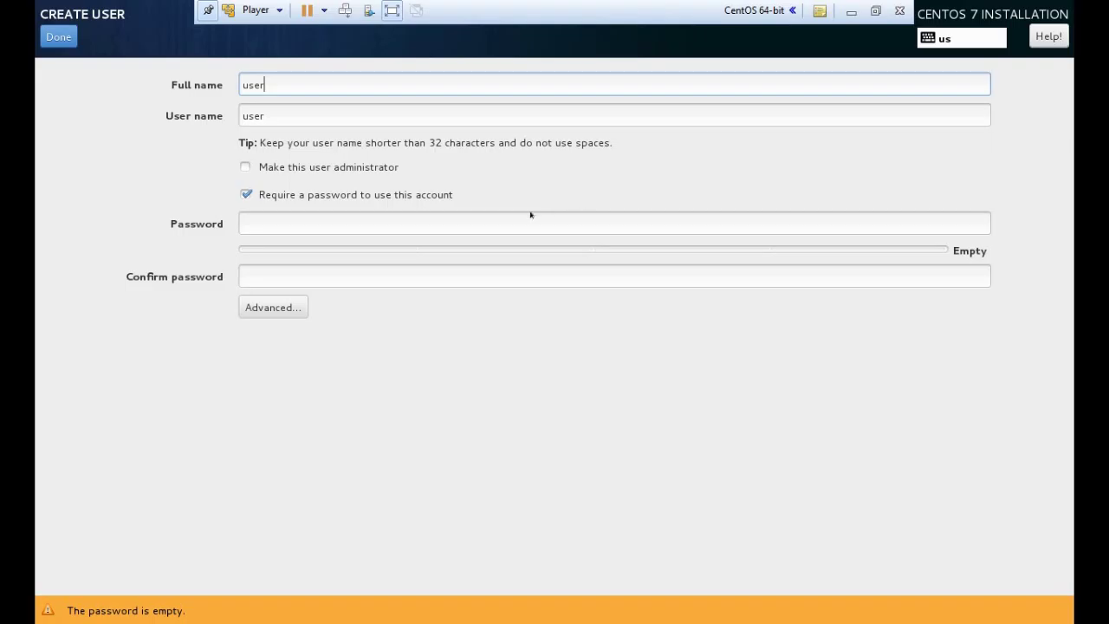
{"action": "left_click", "coordinate": [467, 220]}
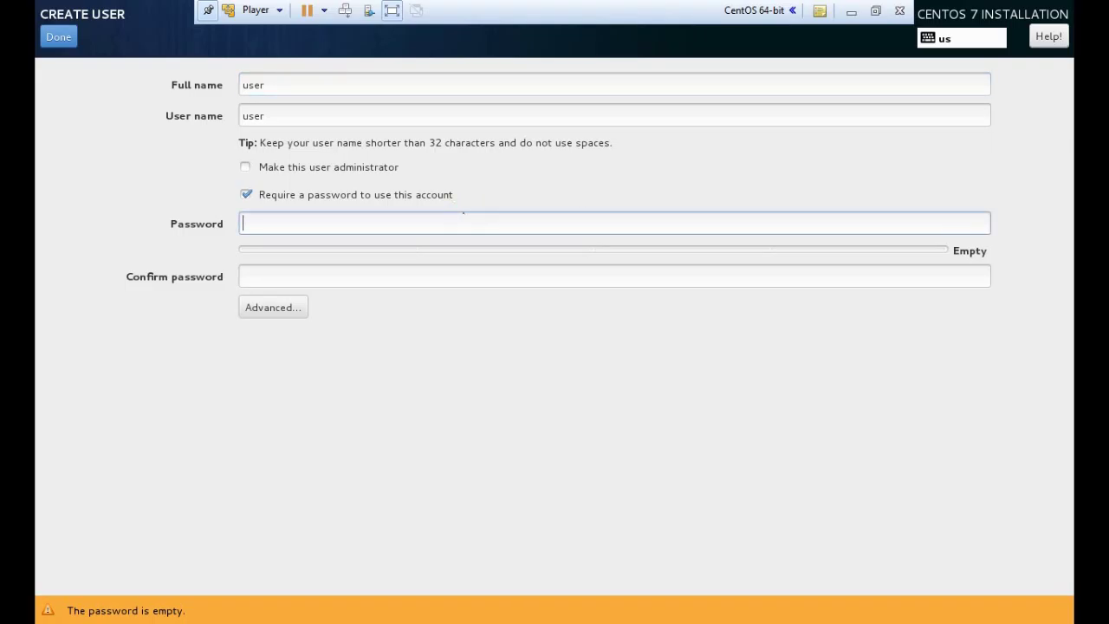
{"action": "left_click", "coordinate": [247, 167]}
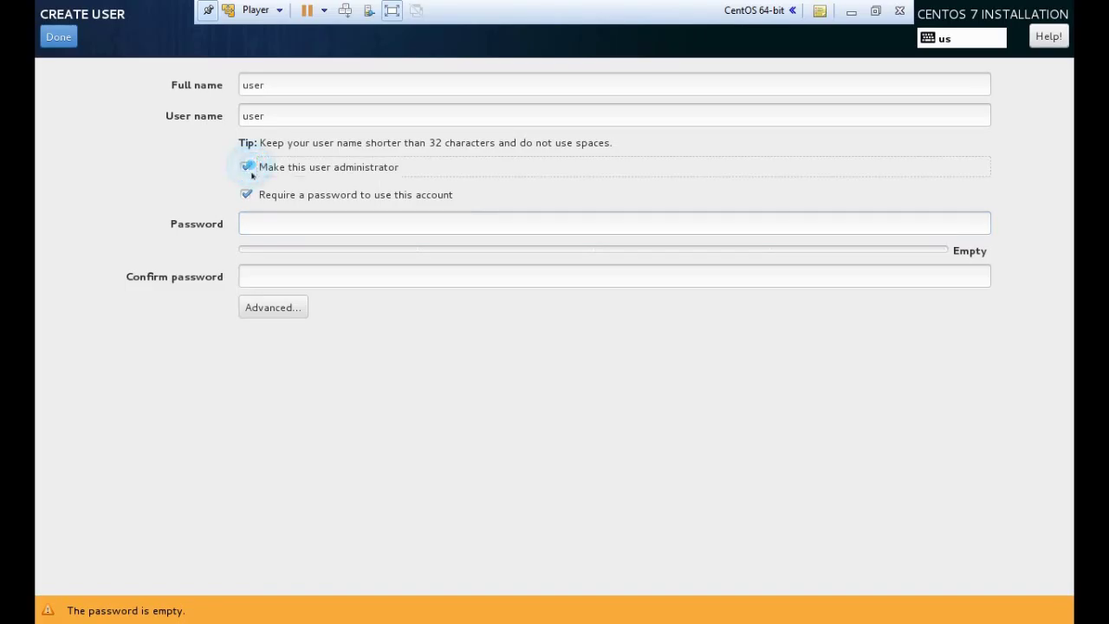
{"action": "left_click", "coordinate": [285, 223]}
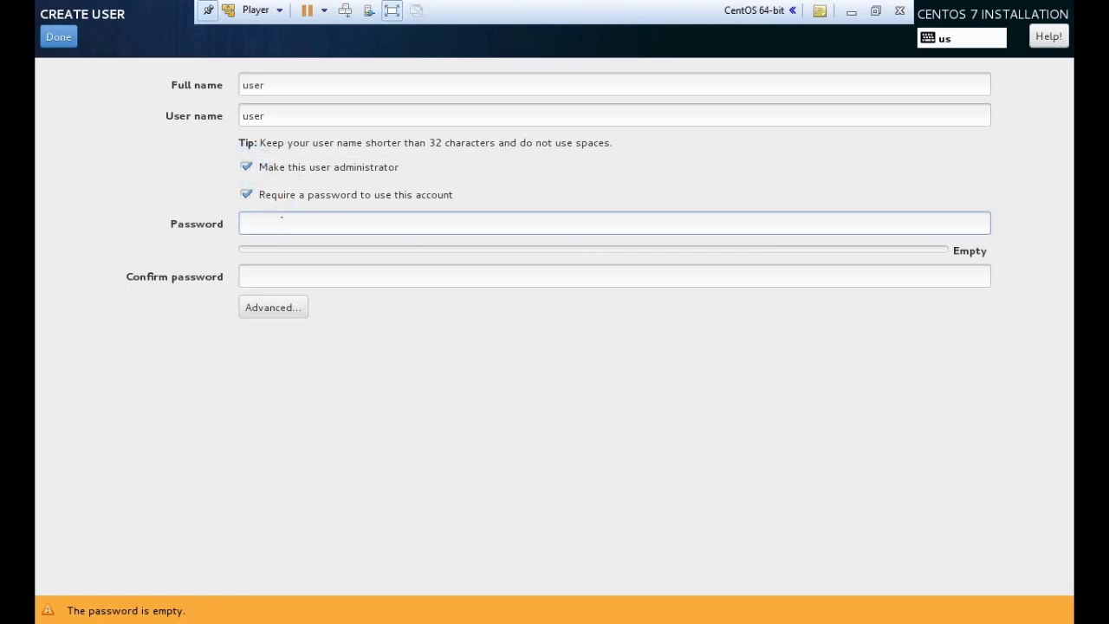
{"action": "type", "text": "user"}
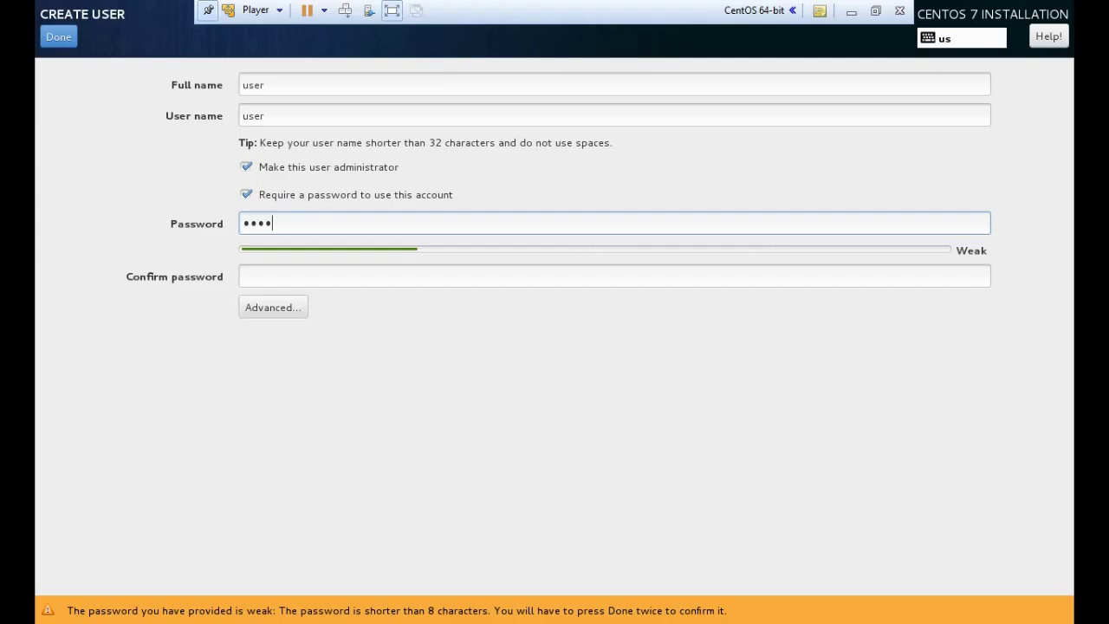
{"action": "type", "text": "1234"}
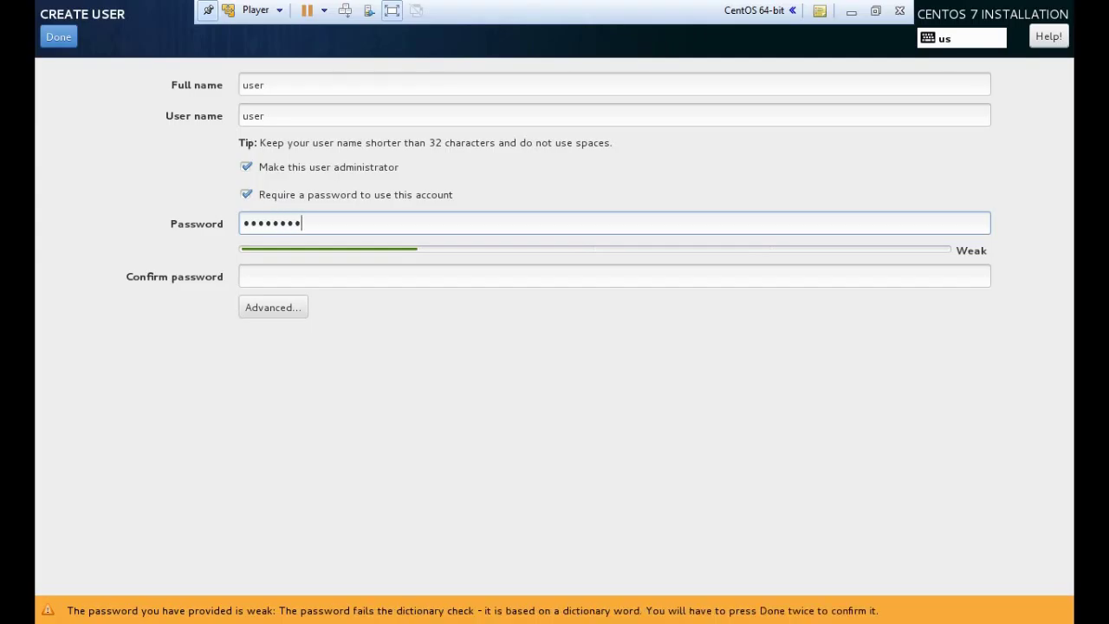
Confirm the password, keep the advanced user settings, and accept the weak-password warning.
{"action": "left_click", "coordinate": [286, 276]}
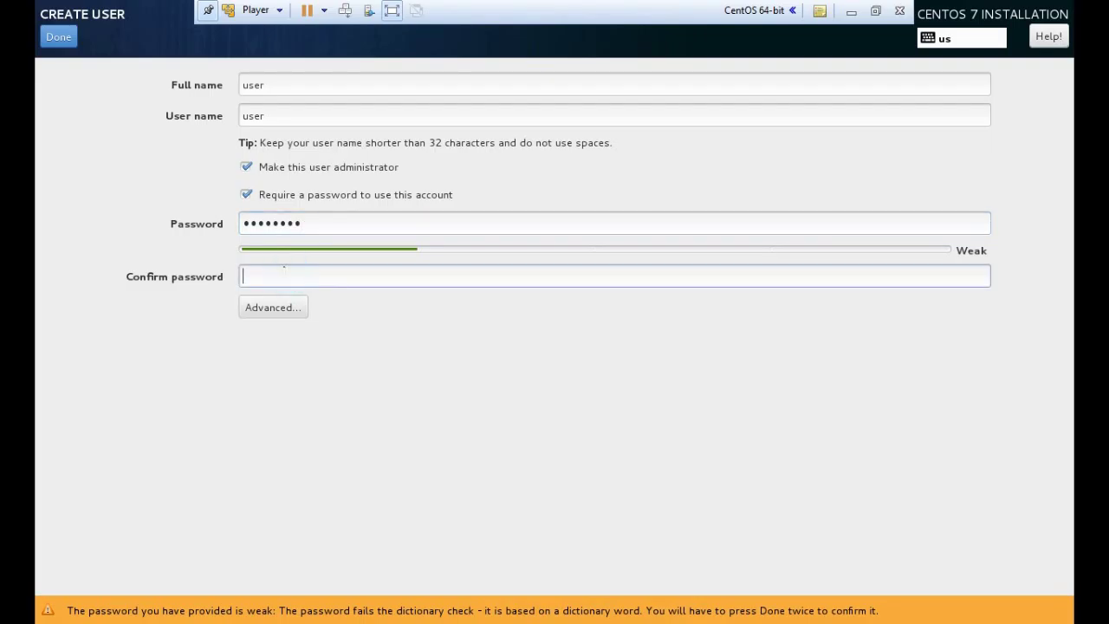
{"action": "type", "text": "pass1234"}
{"action": "left_click", "coordinate": [271, 309]}
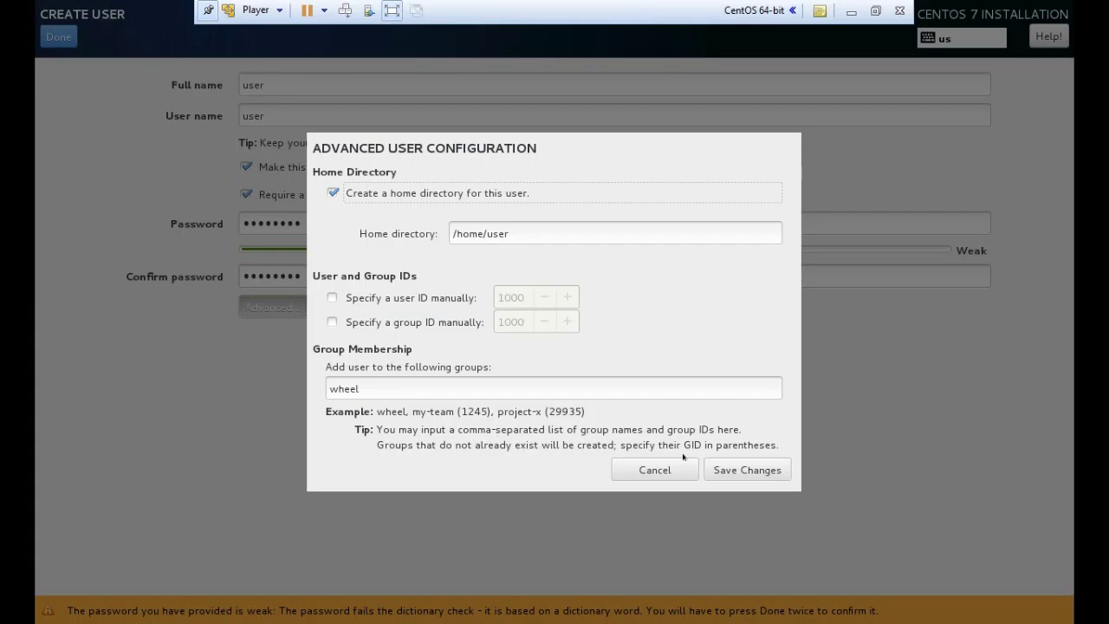
{"action": "left_click", "coordinate": [742, 471]}
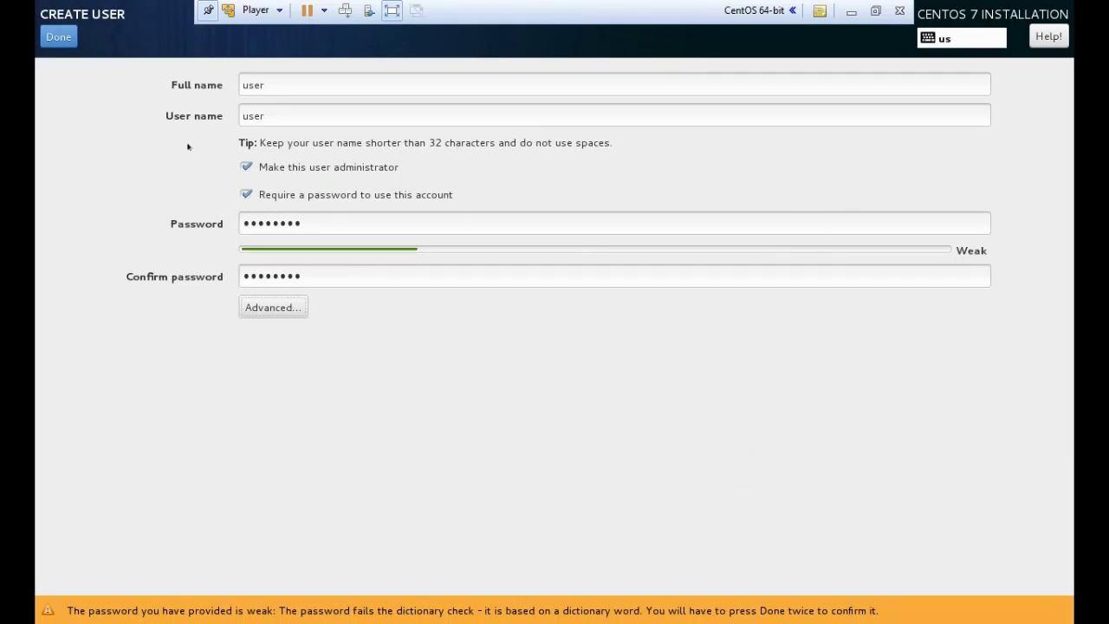
{"action": "left_click", "coordinate": [58, 38]}
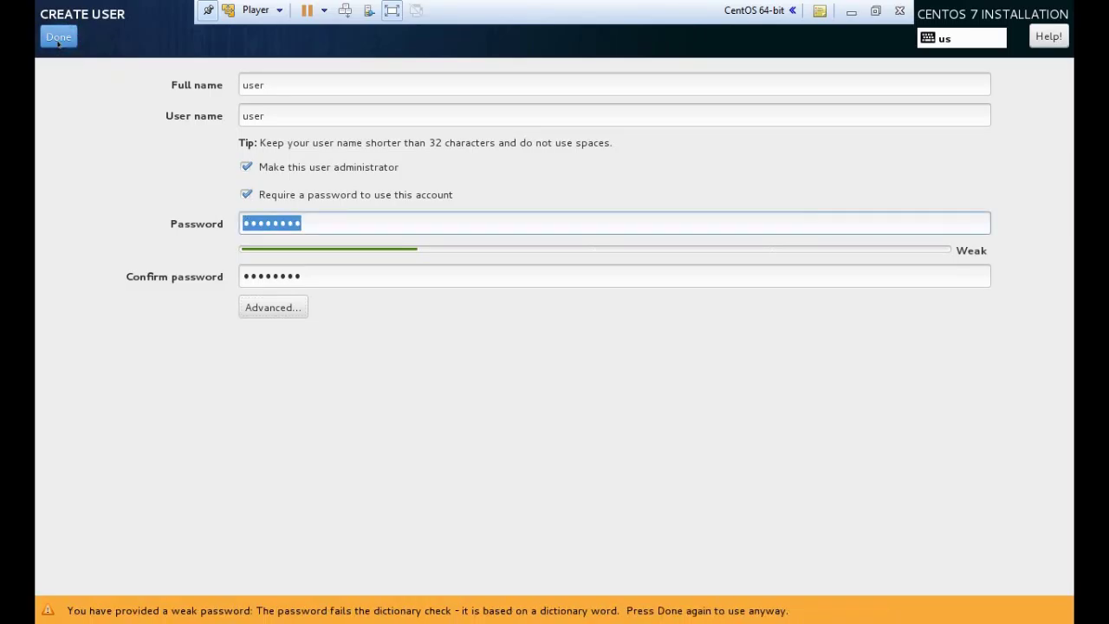
{"action": "left_click", "coordinate": [58, 37]}
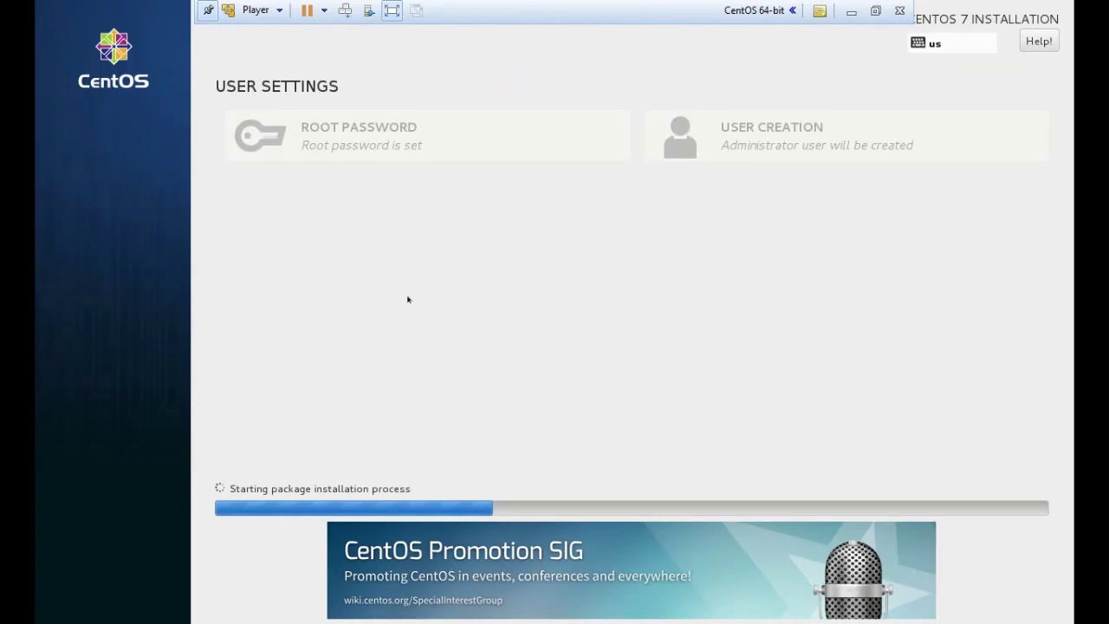
Exit full screen with Ctrl+Alt+Enter and dismiss the Removable Devices notice.
{"action": "left_click", "coordinate": [563, 430]}
{"action": "left_click", "coordinate": [587, 436]}
{"action": "left_click", "coordinate": [256, 9]}
{"action": "mouse_move", "coordinate": [302, 127]}
{"action": "left_click", "coordinate": [653, 328]}
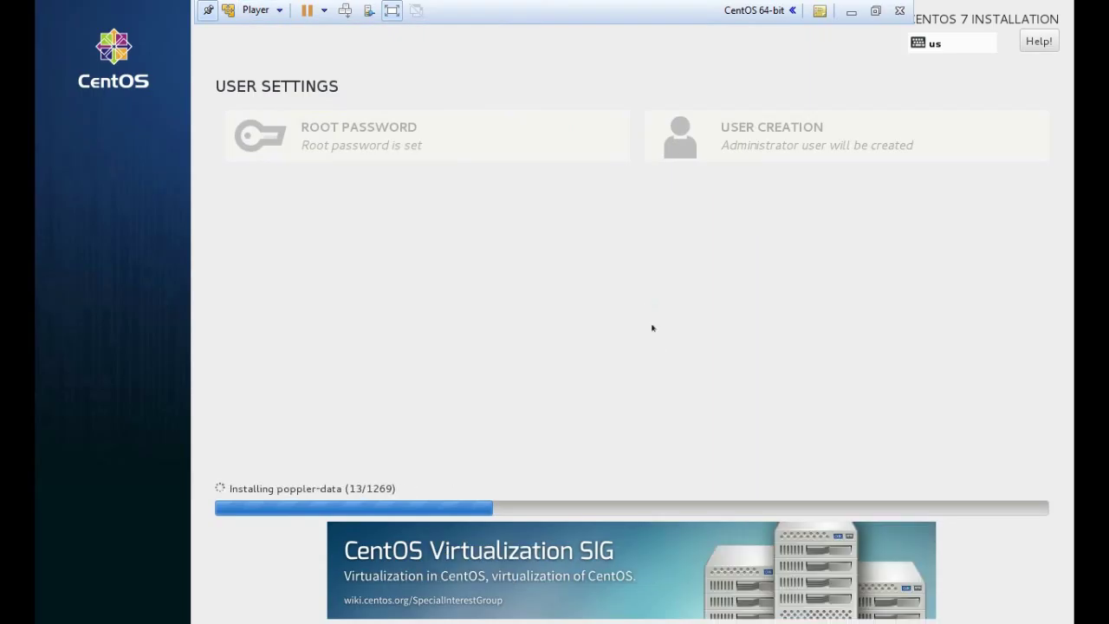
{"action": "key", "text": "ctrl+alt+Return"}
{"action": "key", "text": "ctrl+alt+Return"}
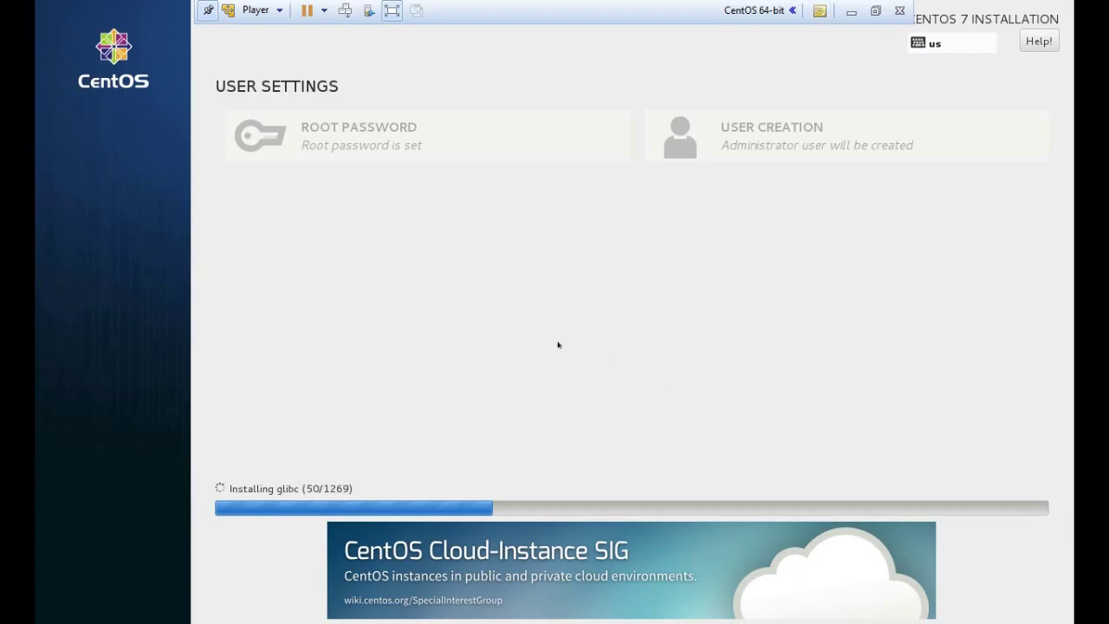
{"action": "left_click", "coordinate": [656, 407]}
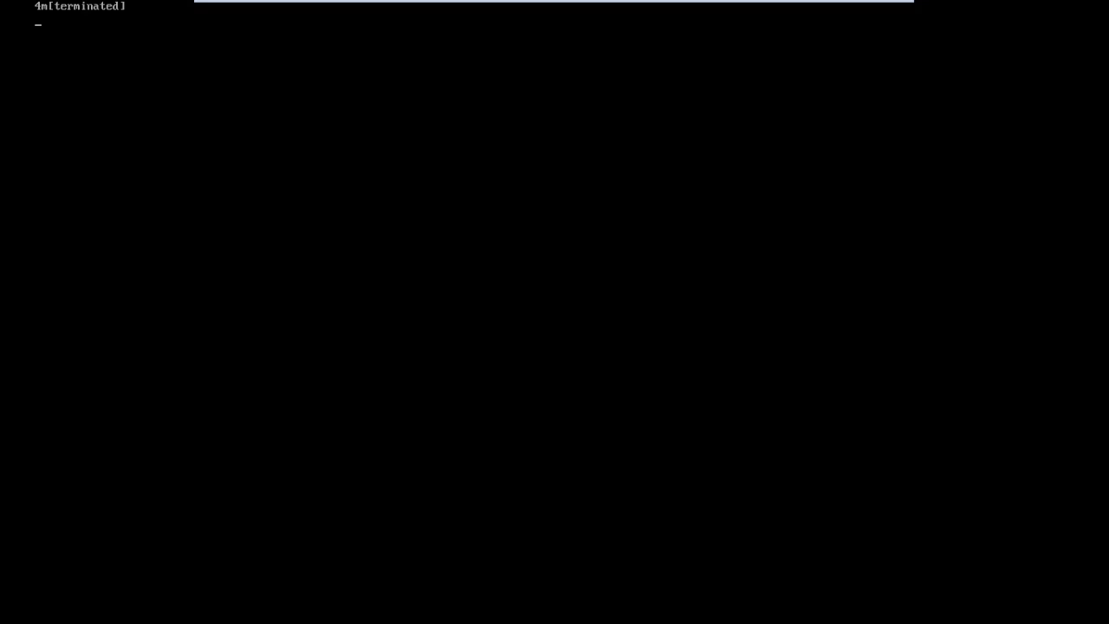
Boot the installed CentOS 7 entry from the GRUB menu after rebooting.
{"action": "key", "text": "Return"}
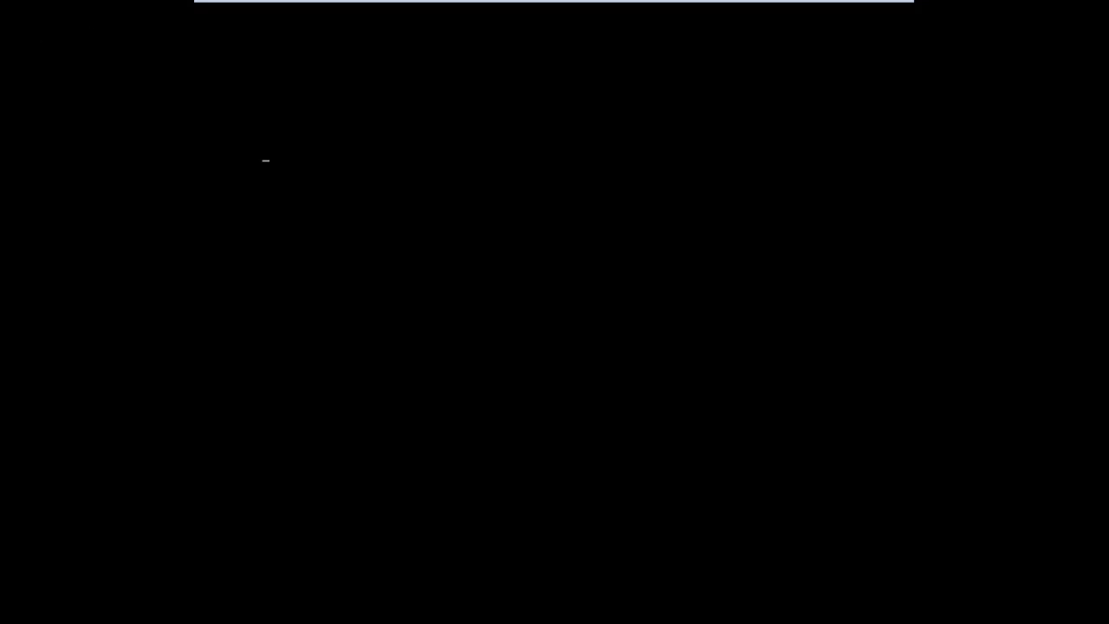